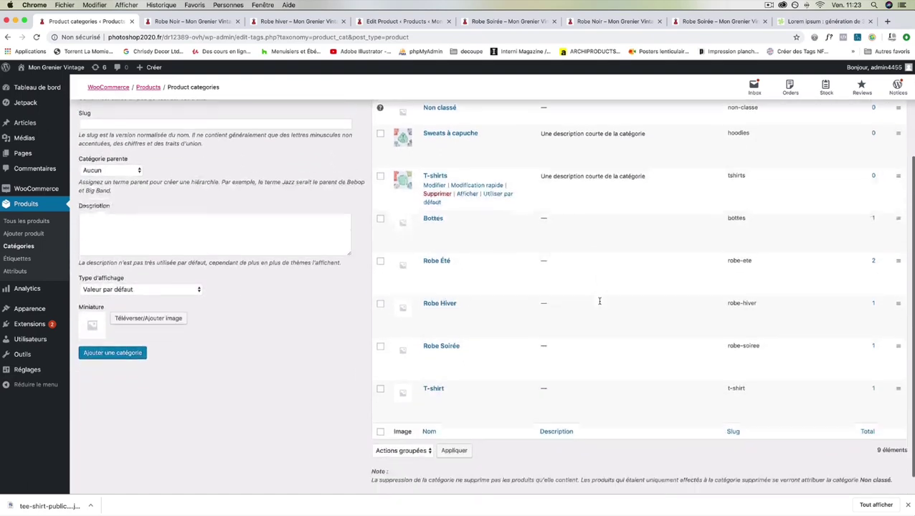
Delete the Accessoires product category and confirm its permanent removal.
{"action": "scroll", "coordinate": [599, 301], "scroll_direction": "up", "scroll_amount": 5}
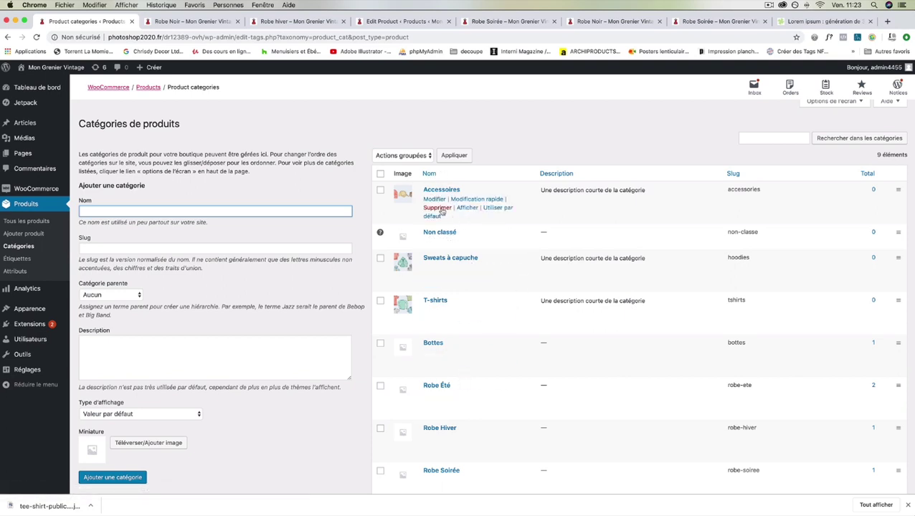
{"action": "left_click", "coordinate": [436, 207]}
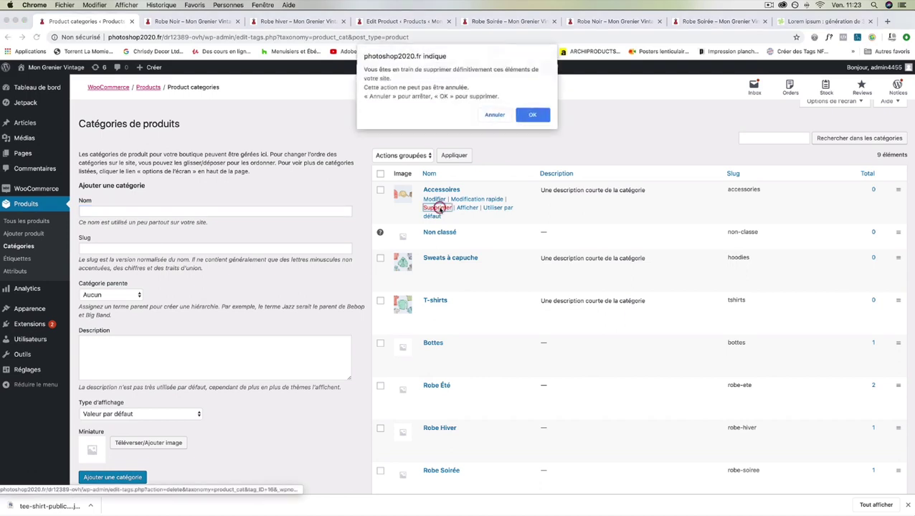
{"action": "left_click", "coordinate": [542, 115]}
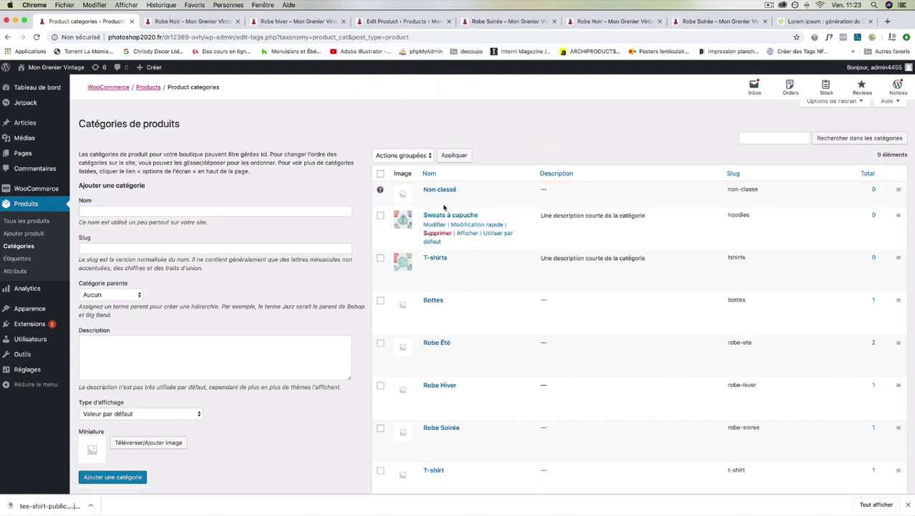
Go back to the product category list and try to delete the Accessoires category again.
{"action": "left_click", "coordinate": [435, 199]}
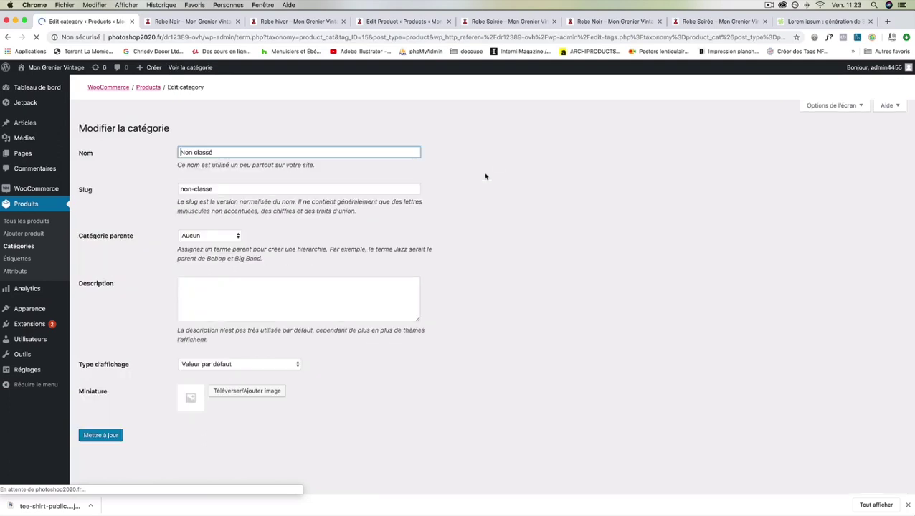
{"action": "left_click", "coordinate": [7, 38]}
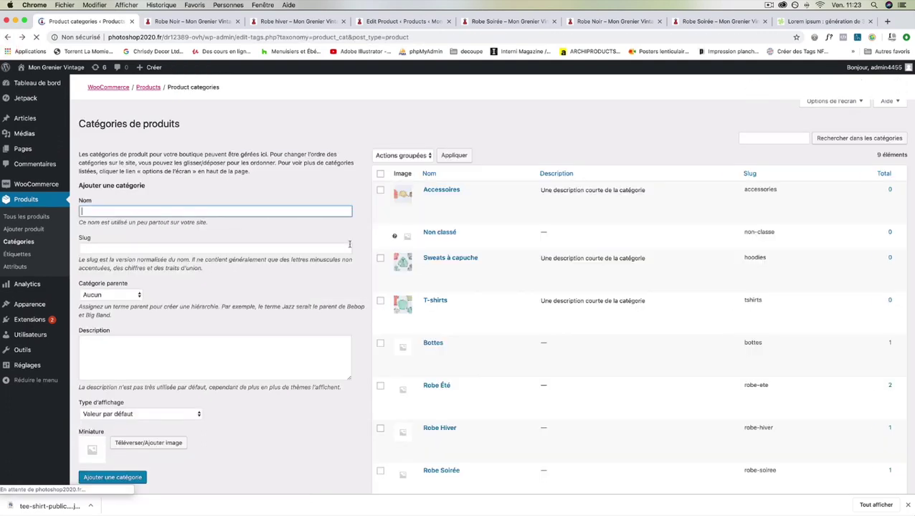
{"action": "left_click", "coordinate": [437, 207]}
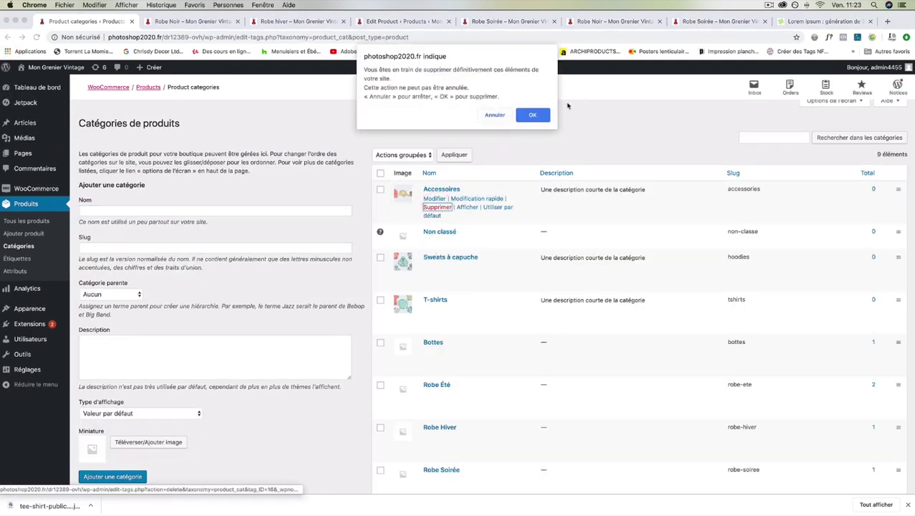
{"action": "left_click", "coordinate": [535, 113]}
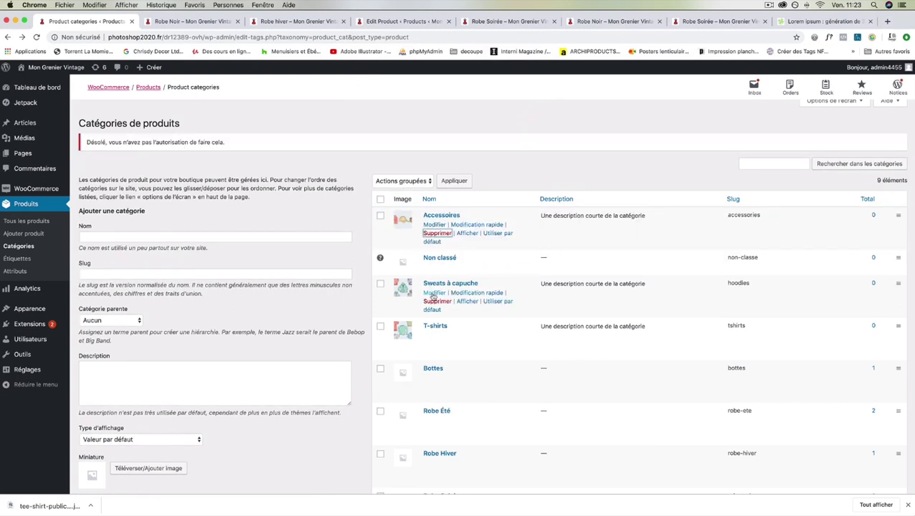
Delete the Sweats à capuche and T-shirts product categories, confirming each permanent removal.
{"action": "left_click", "coordinate": [437, 302]}
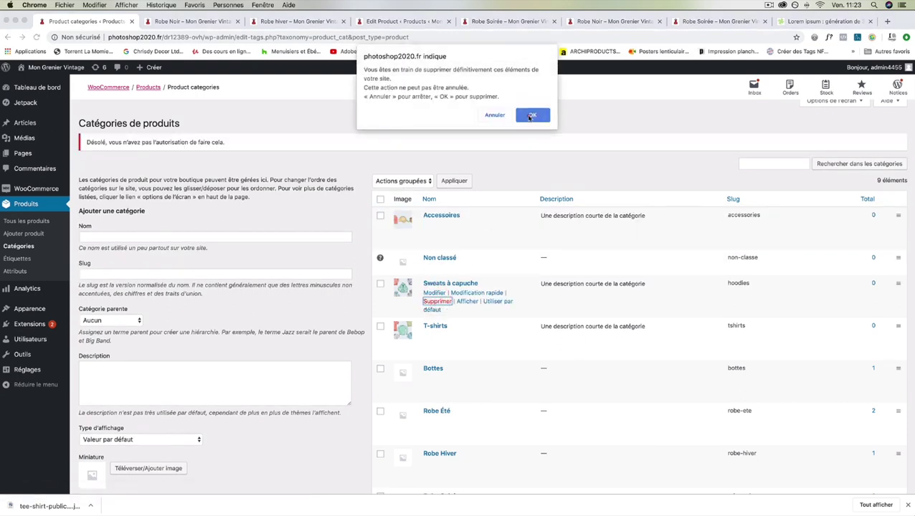
{"action": "left_click", "coordinate": [533, 115]}
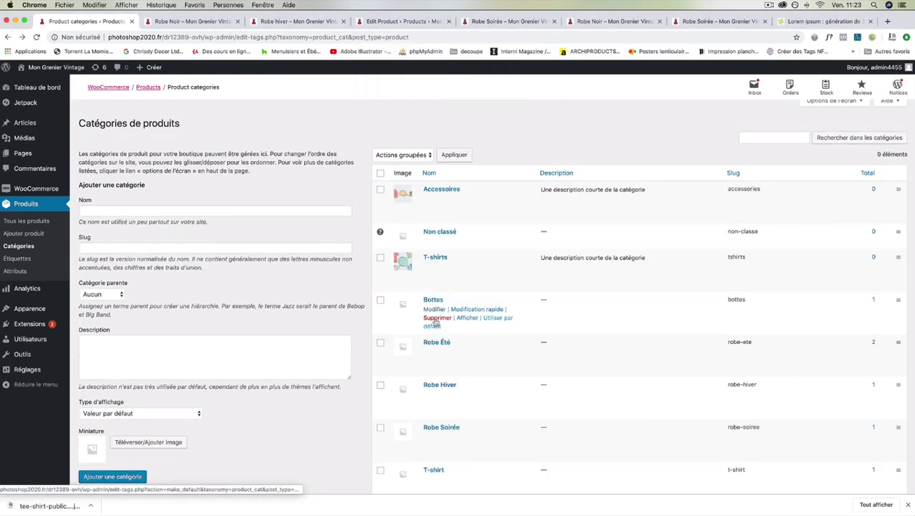
{"action": "left_click", "coordinate": [430, 276]}
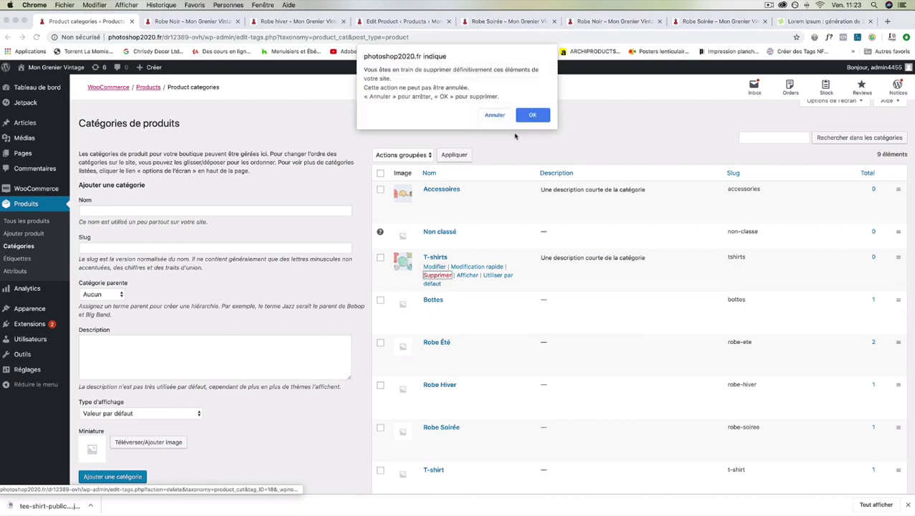
{"action": "left_click", "coordinate": [535, 114]}
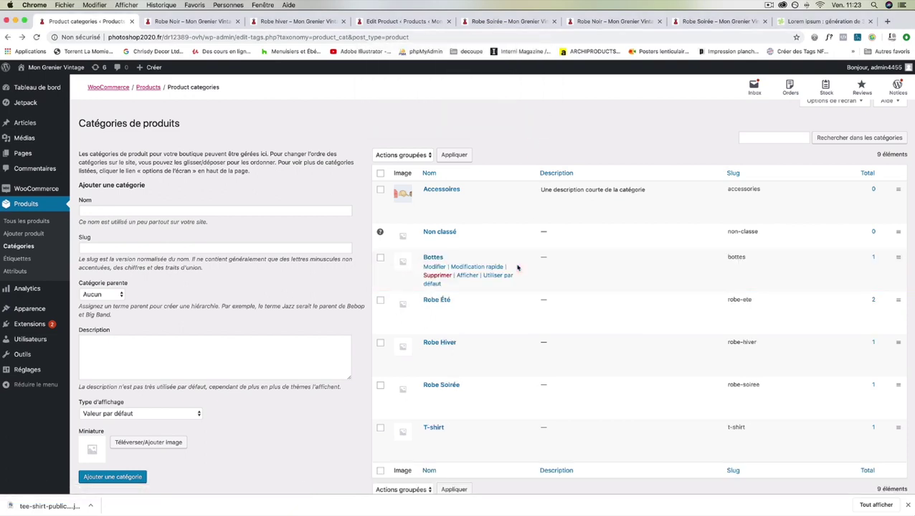
Open the Bottes category for editing and examine its name, slug and available parent categories.
{"action": "left_click", "coordinate": [434, 266]}
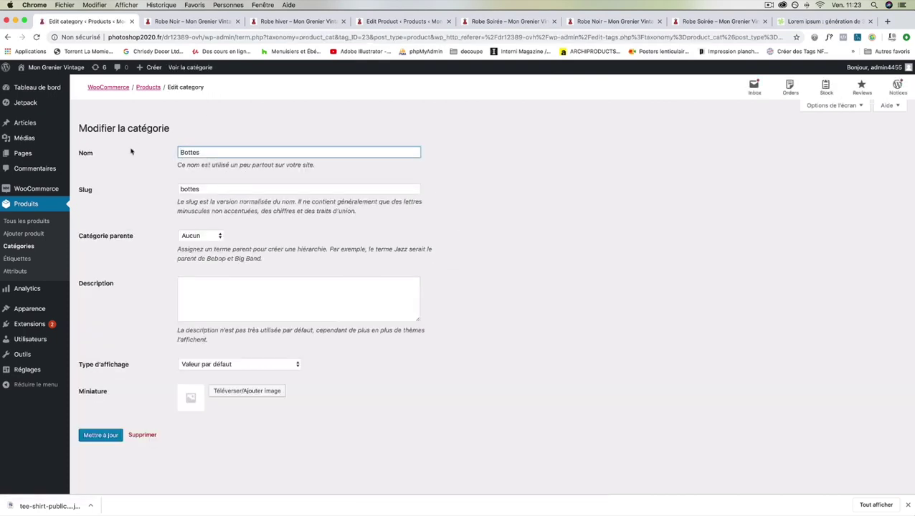
{"action": "left_click", "coordinate": [247, 150]}
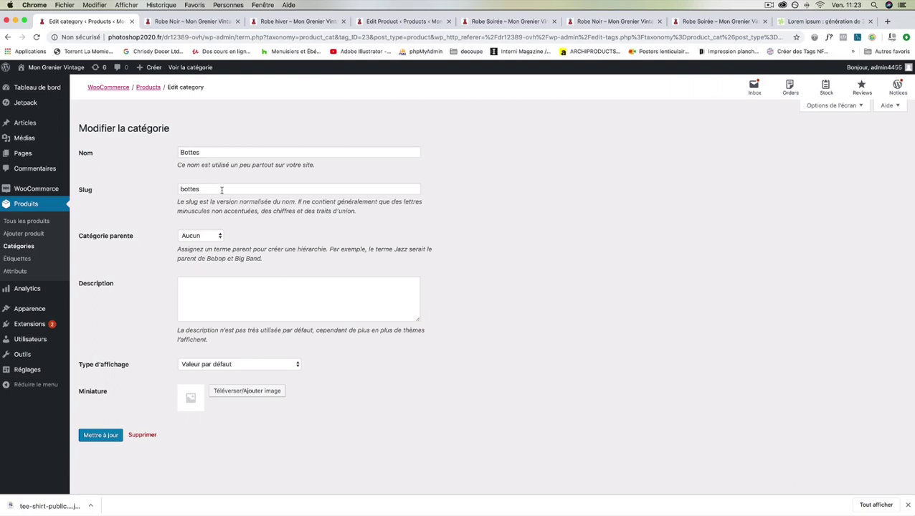
{"action": "left_click_drag", "start_coordinate": [222, 190], "coordinate": [169, 188]}
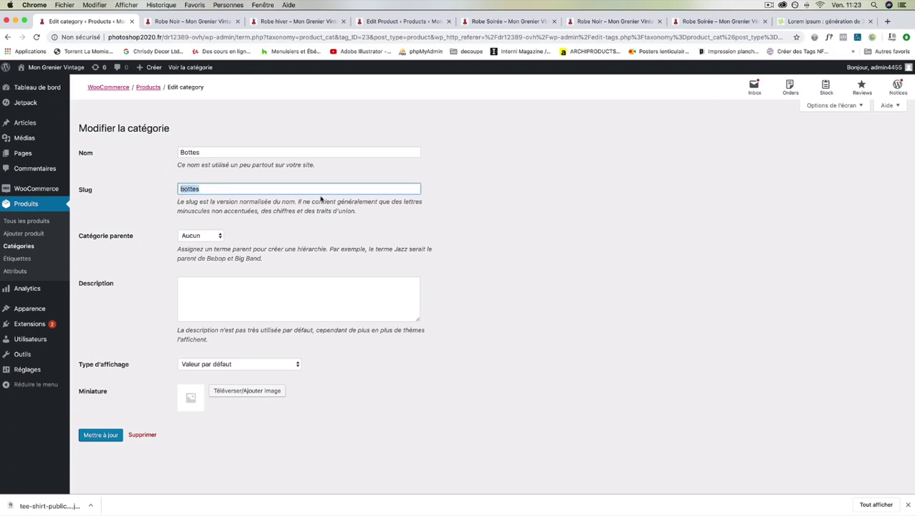
{"action": "left_click", "coordinate": [213, 236]}
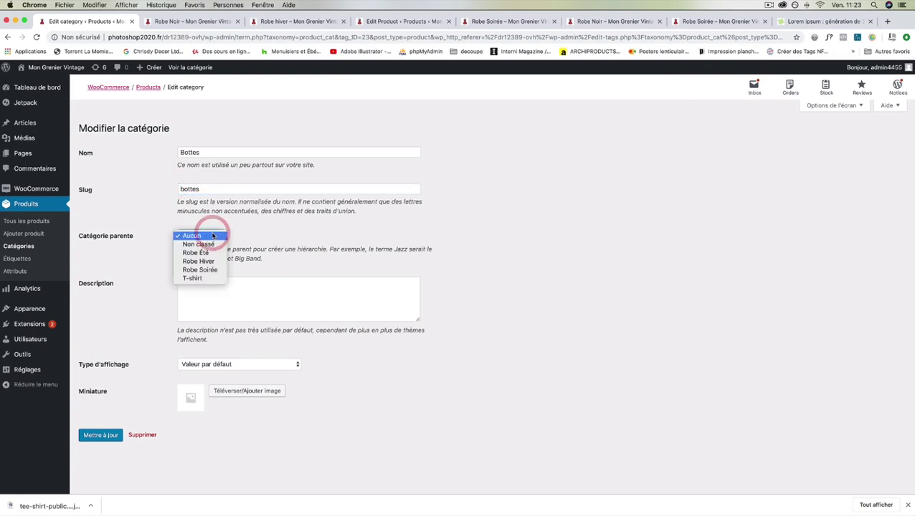
{"action": "left_click", "coordinate": [210, 235]}
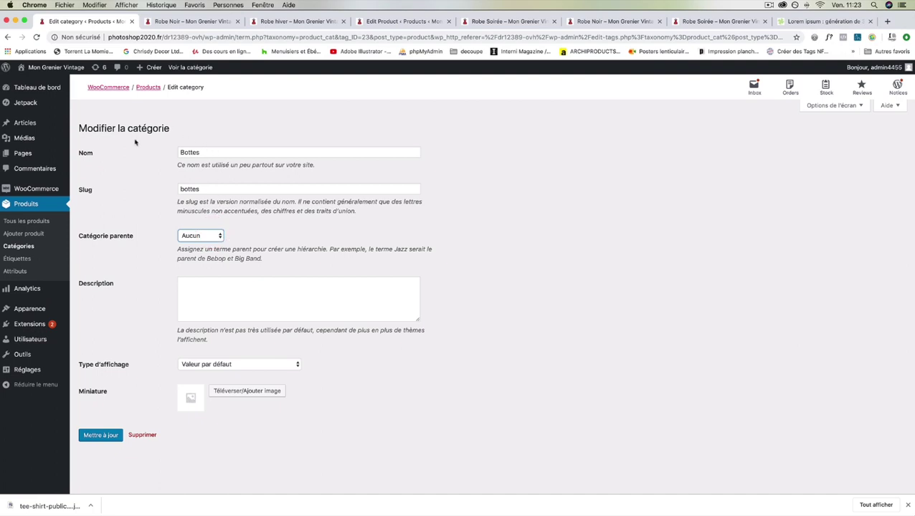
{"action": "left_click", "coordinate": [202, 236]}
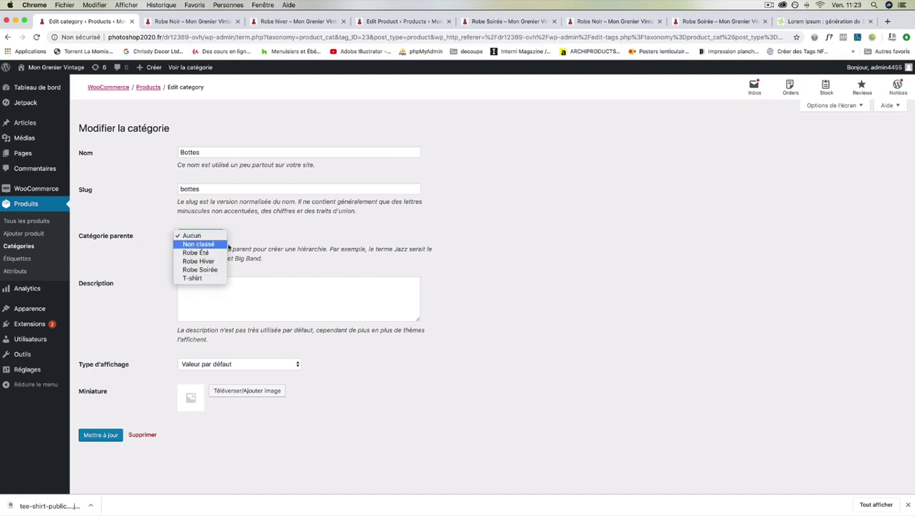
{"action": "left_click", "coordinate": [128, 190]}
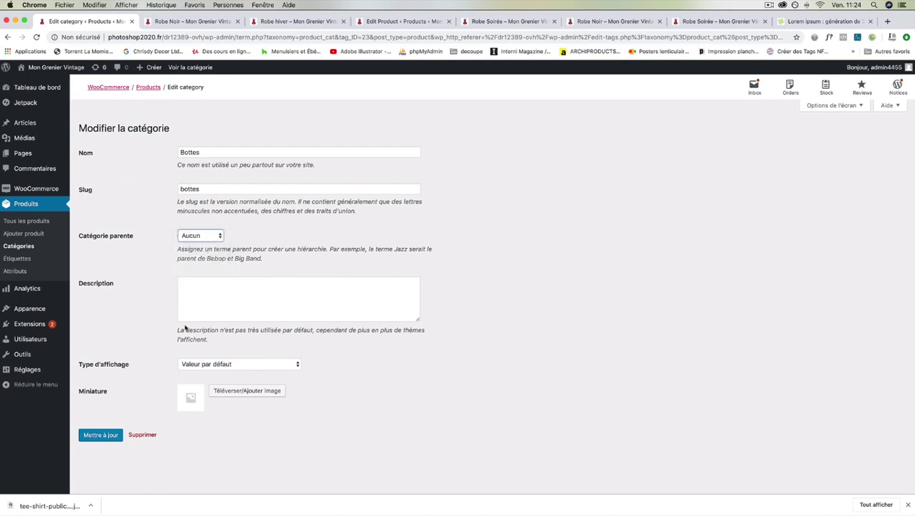
Set the Bottes category's description to "Bottes en Cuir" and its display type to Produits.
{"action": "left_click", "coordinate": [201, 294]}
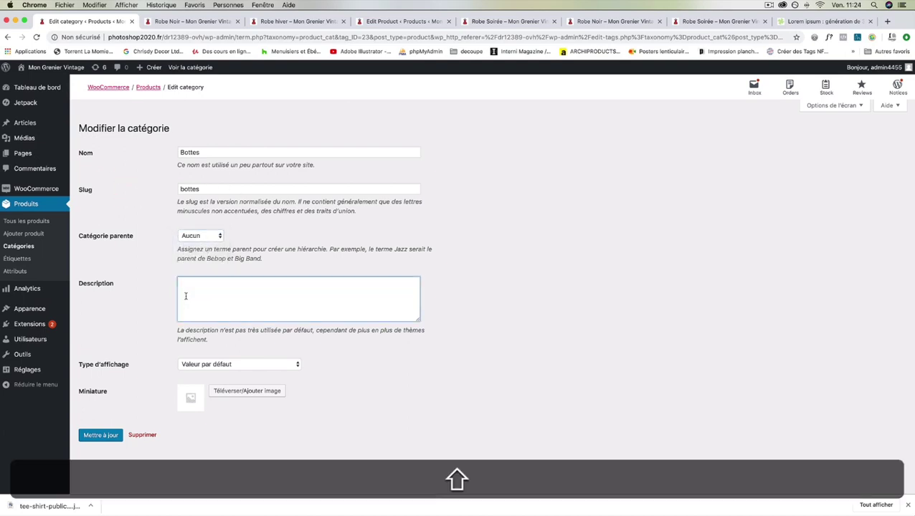
{"action": "type", "text": "Bottes en c"}
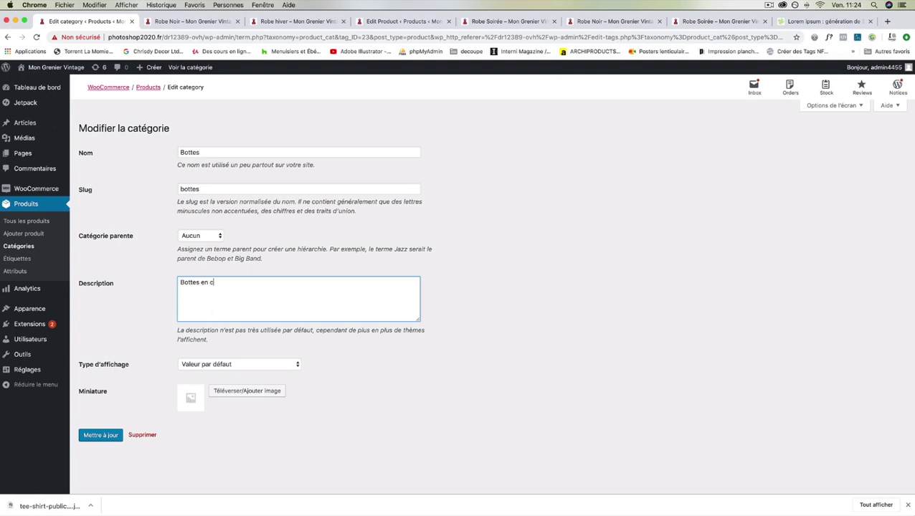
{"action": "key", "text": "BackSpace"}
{"action": "type", "text": "Cuir"}
{"action": "left_click", "coordinate": [203, 365]}
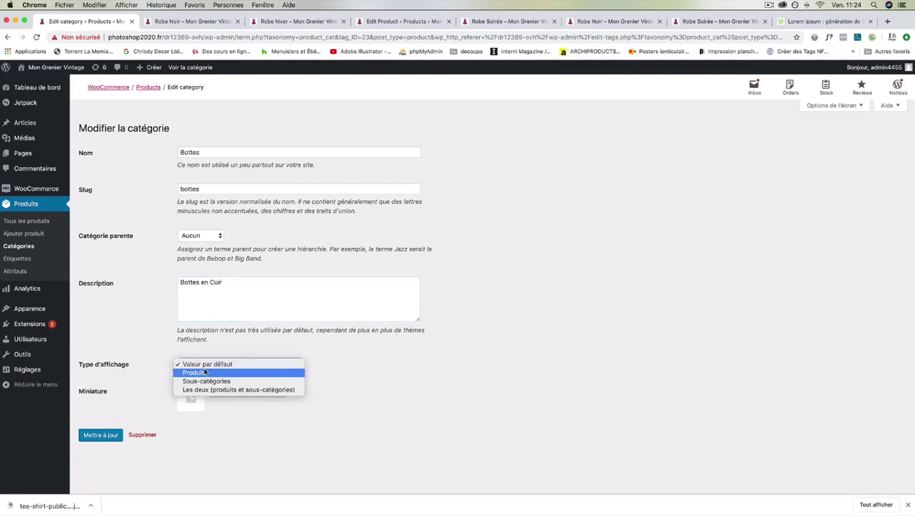
{"action": "left_click", "coordinate": [203, 373]}
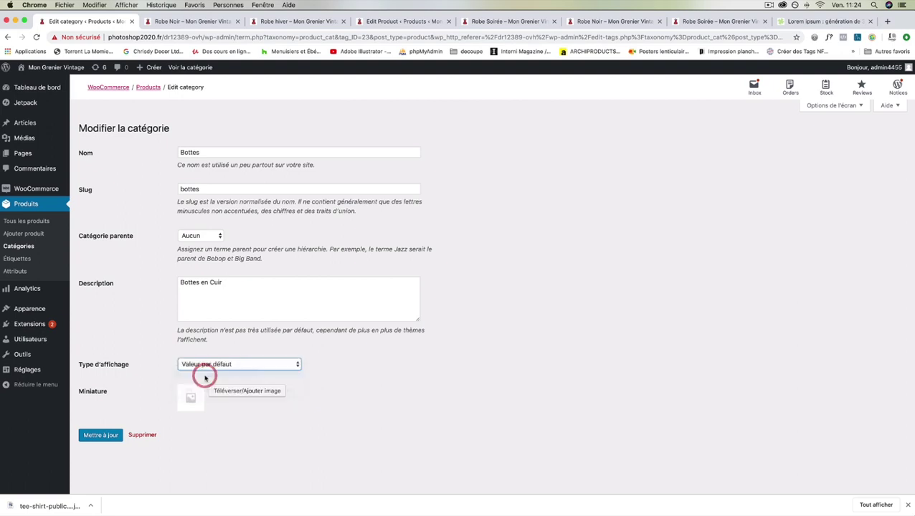
Use the boot image 473876_500_A.jpg from the media library as the Bottes category's thumbnail and save the category.
{"action": "left_click", "coordinate": [233, 397]}
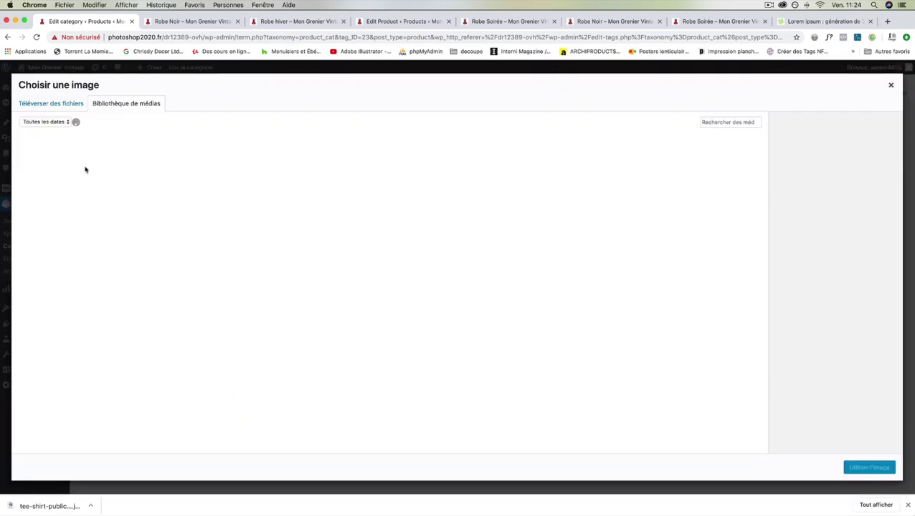
{"action": "left_click", "coordinate": [253, 169]}
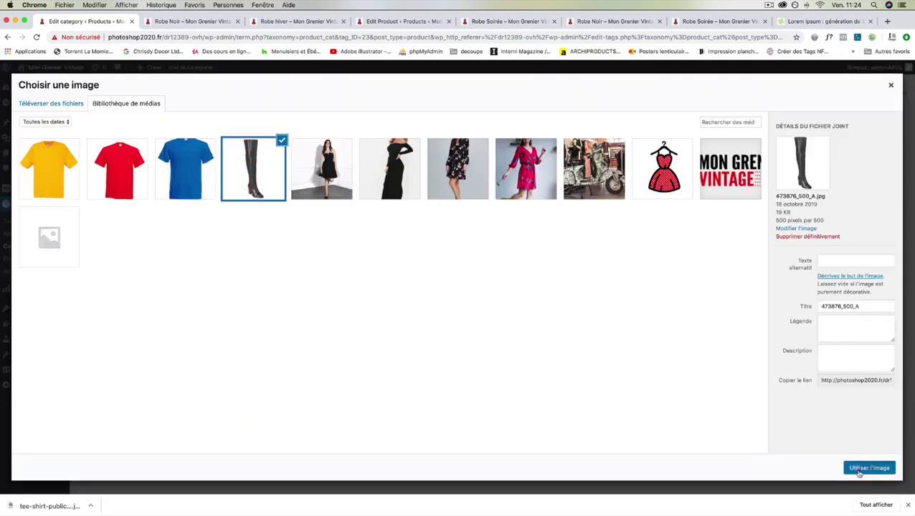
{"action": "left_click", "coordinate": [859, 470]}
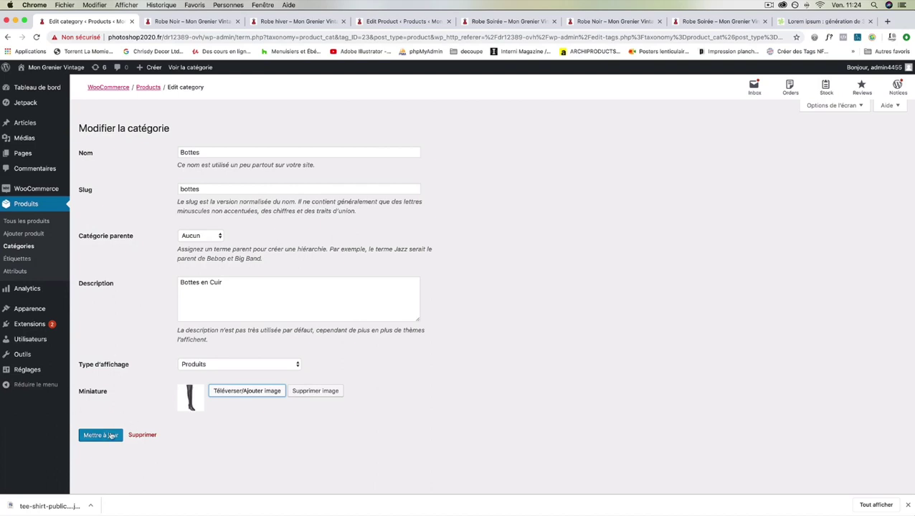
{"action": "left_click", "coordinate": [111, 435]}
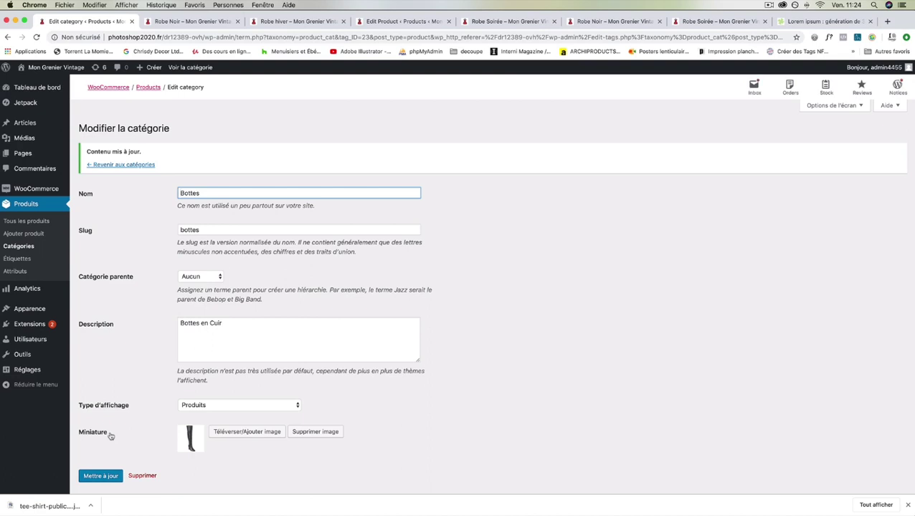
{"action": "left_click", "coordinate": [106, 479]}
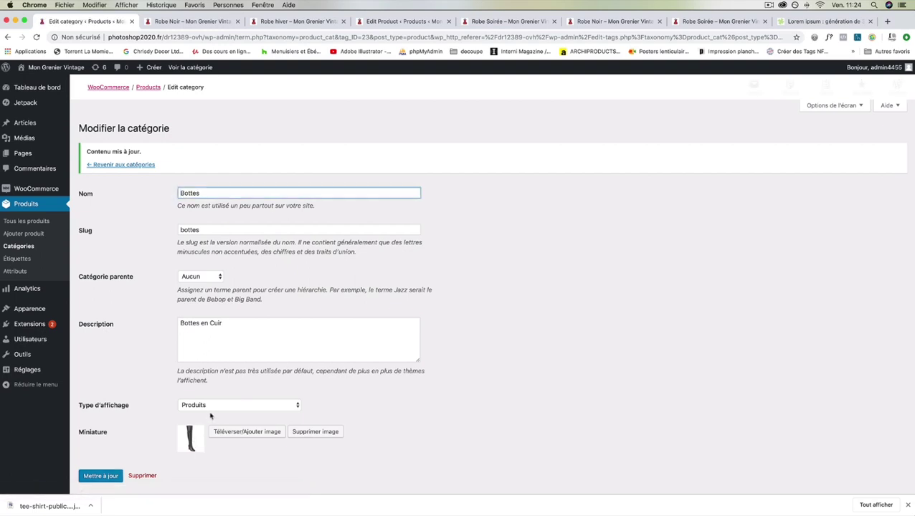
Return to the category list and fill in a new category named "Robe Longue" with the slug "Robe longue de soirée".
{"action": "left_click", "coordinate": [119, 166]}
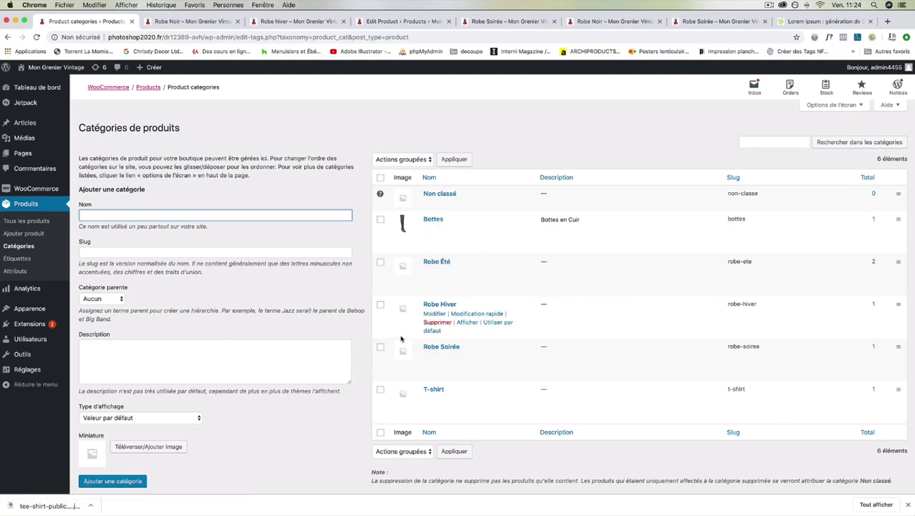
{"action": "left_click", "coordinate": [255, 212]}
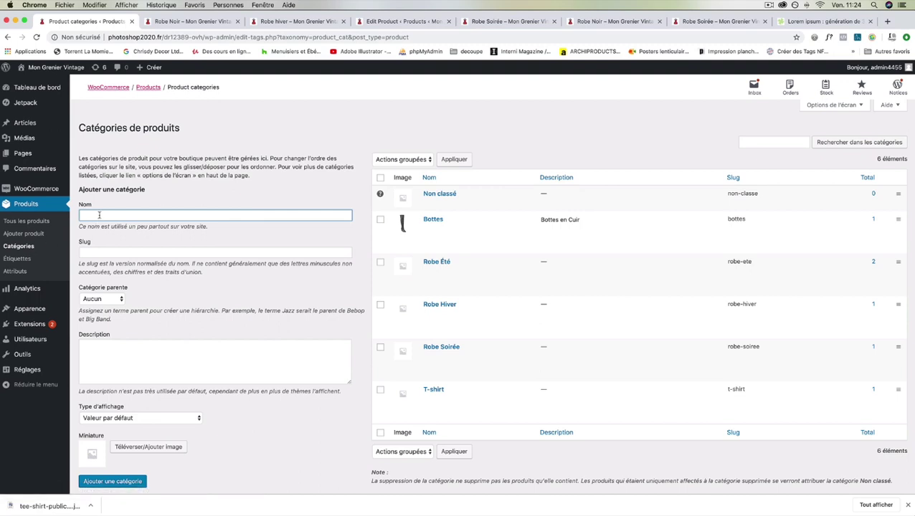
{"action": "key", "text": "shift"}
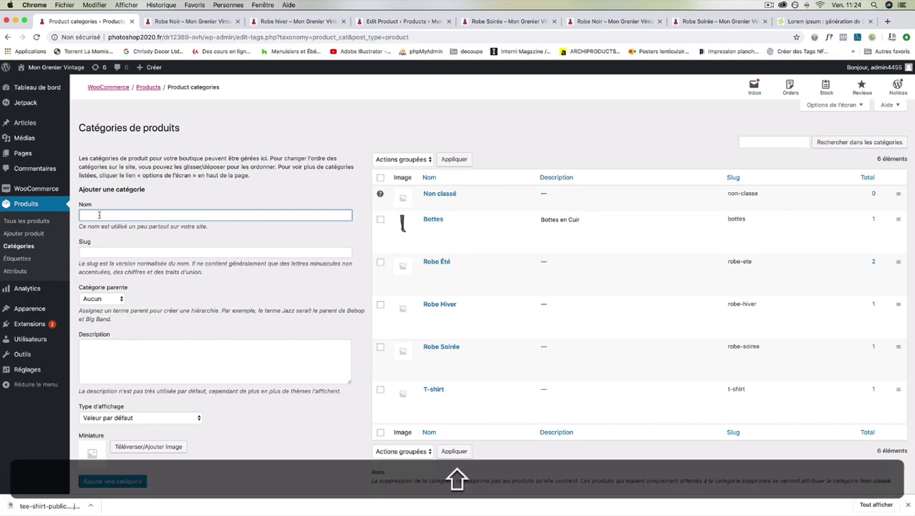
{"action": "type", "text": "Robe Longue"}
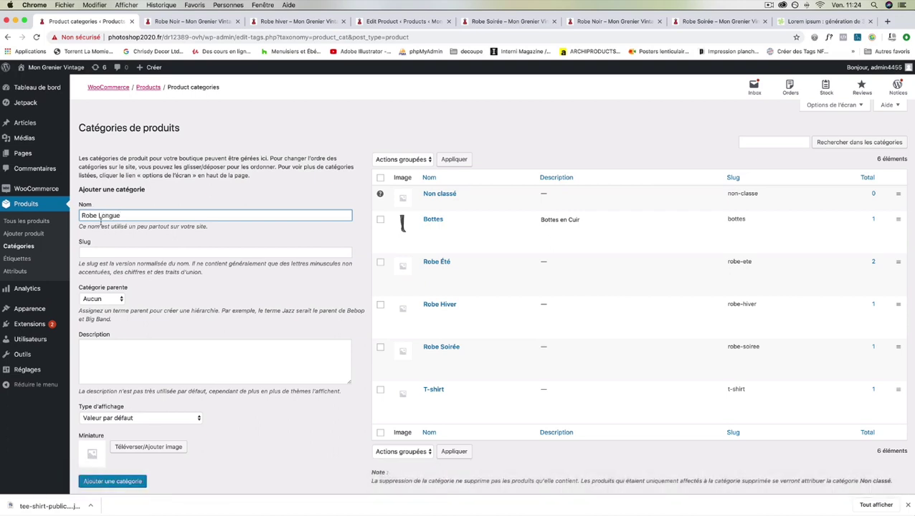
{"action": "left_click", "coordinate": [85, 250]}
{"action": "type", "text": "Ro"}
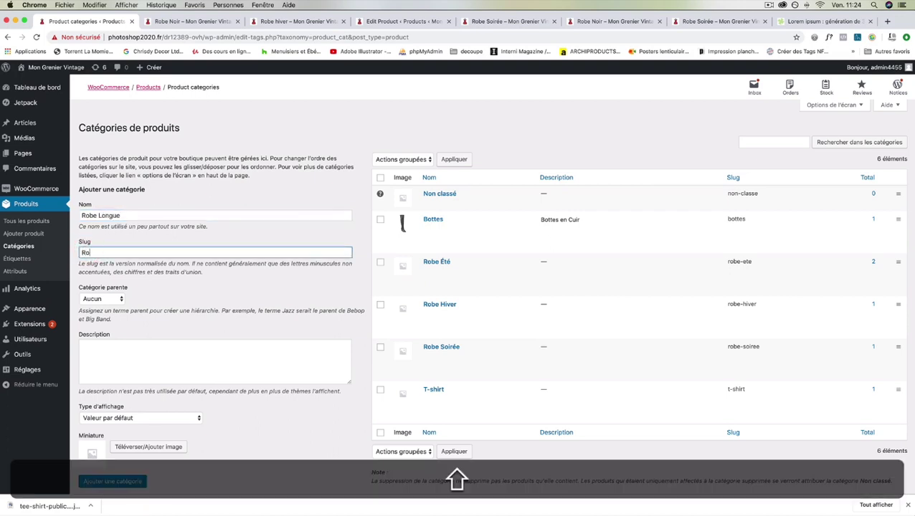
{"action": "type", "text": "be longue de soirée"}
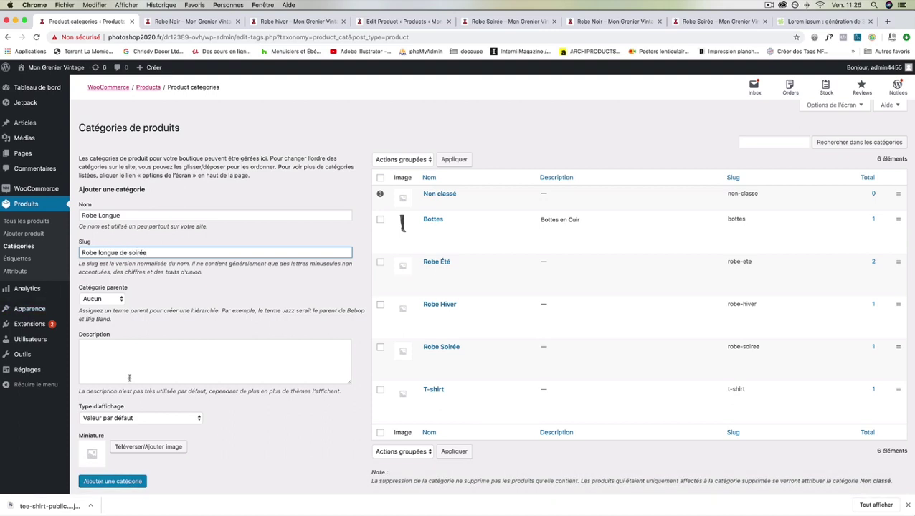
Set the new Robe Longue category's display type to Produits and add the category to the shop.
{"action": "left_click", "coordinate": [130, 378]}
{"action": "left_click", "coordinate": [129, 419]}
{"action": "left_click", "coordinate": [130, 430]}
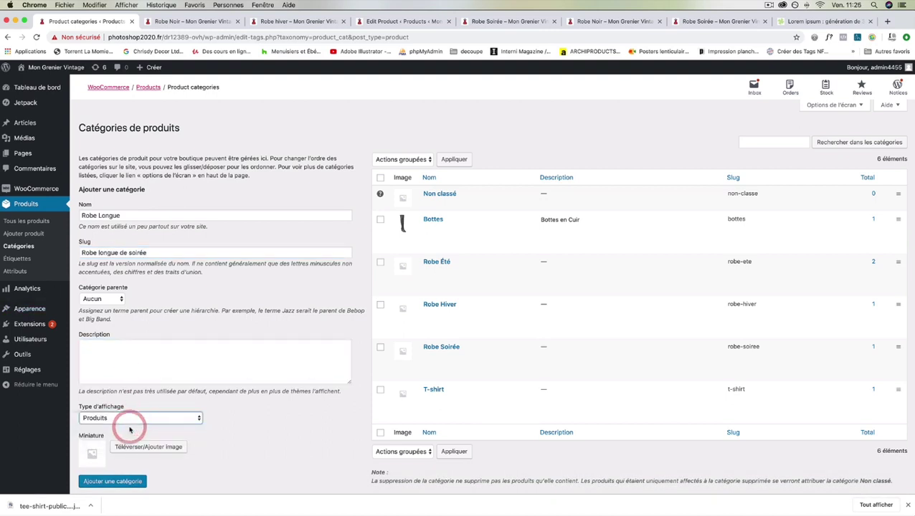
{"action": "scroll", "coordinate": [130, 430], "scroll_direction": "down", "scroll_amount": 1}
{"action": "left_click", "coordinate": [120, 449]}
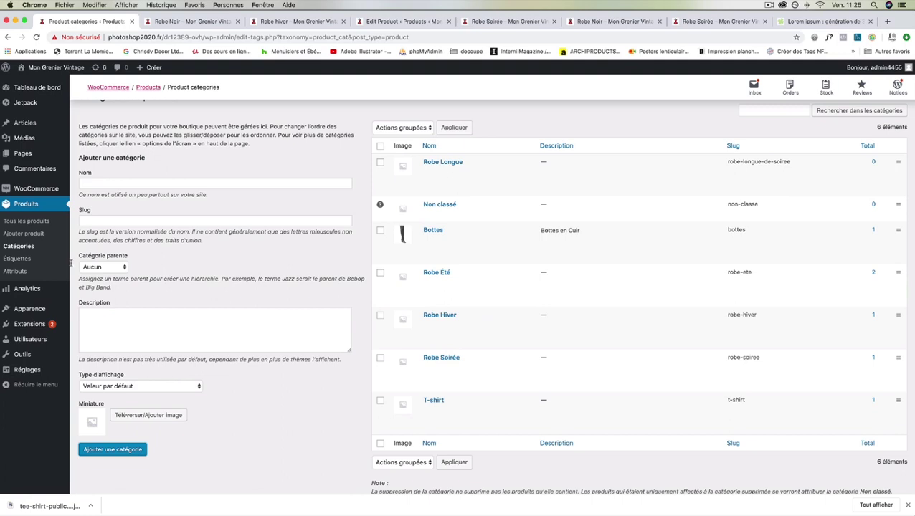
Fill in a new product category with both the name and the slug "Robe longue Noir".
{"action": "left_click", "coordinate": [114, 182]}
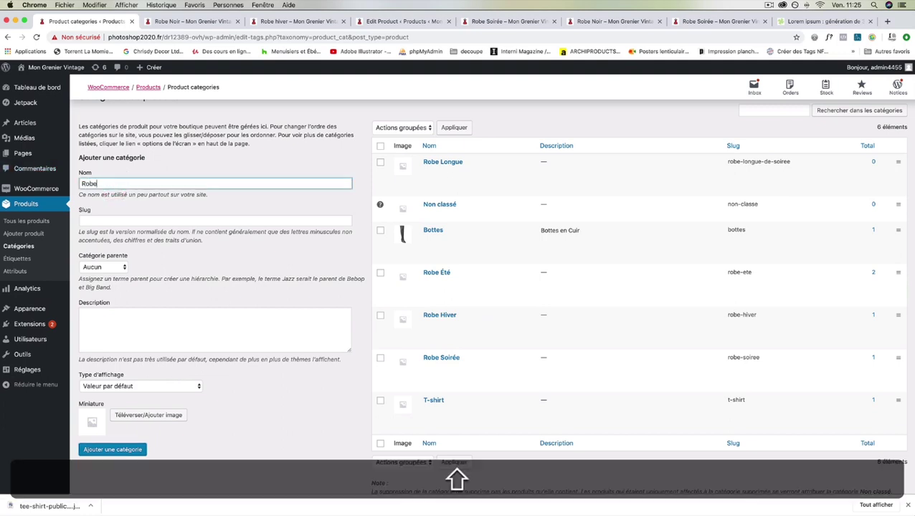
{"action": "type", "text": "Robe longue Noir"}
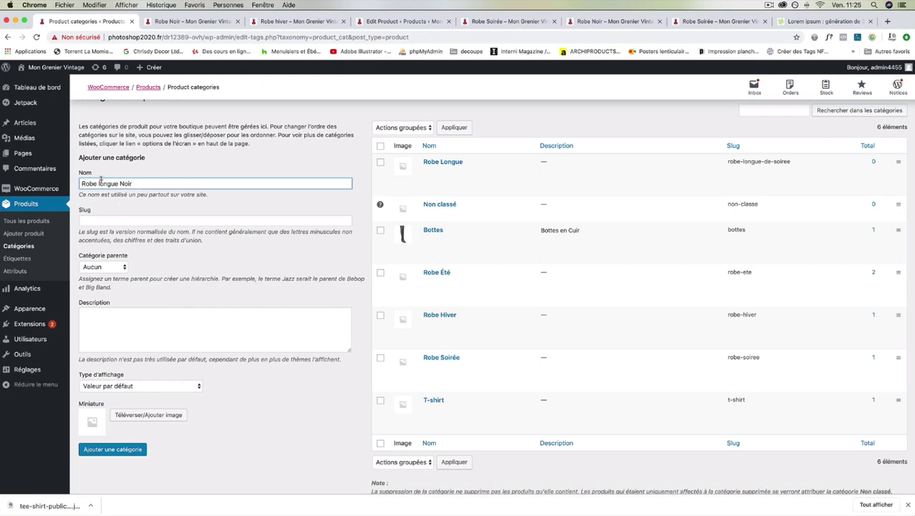
{"action": "left_click_drag", "start_coordinate": [132, 184], "coordinate": [74, 178]}
{"action": "key", "text": "super+x"}
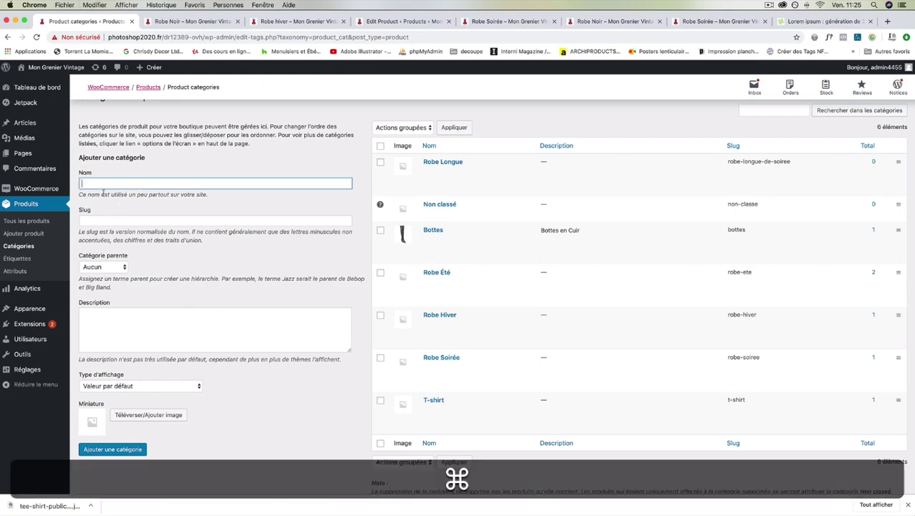
{"action": "key", "text": "super+z"}
{"action": "left_click", "coordinate": [122, 217]}
{"action": "key", "text": "super+v"}
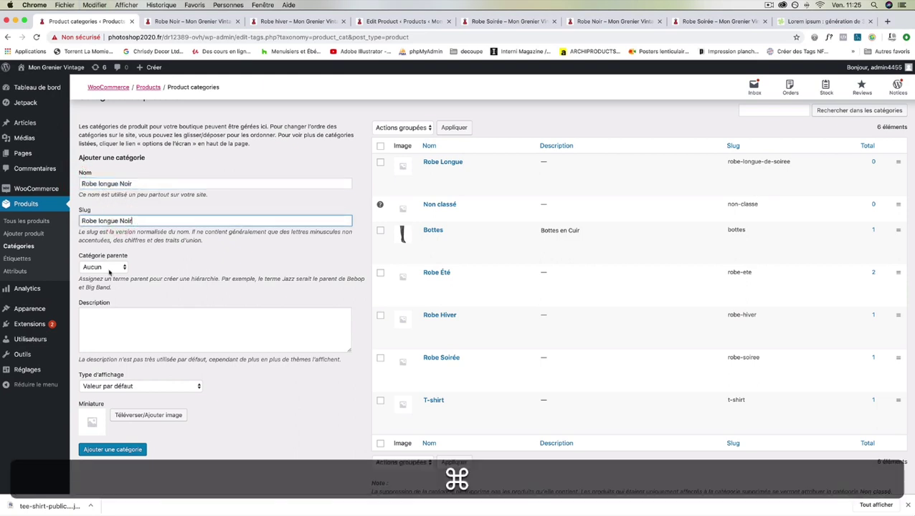
Make Robe Longue the parent of the Robe longue Noir category and add it to the shop.
{"action": "left_click", "coordinate": [106, 266]}
{"action": "left_click", "coordinate": [108, 275]}
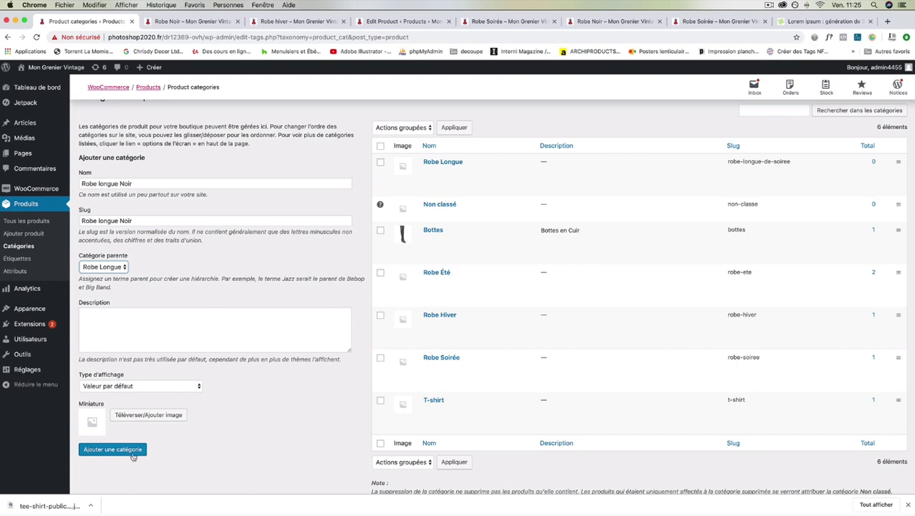
{"action": "left_click", "coordinate": [113, 450]}
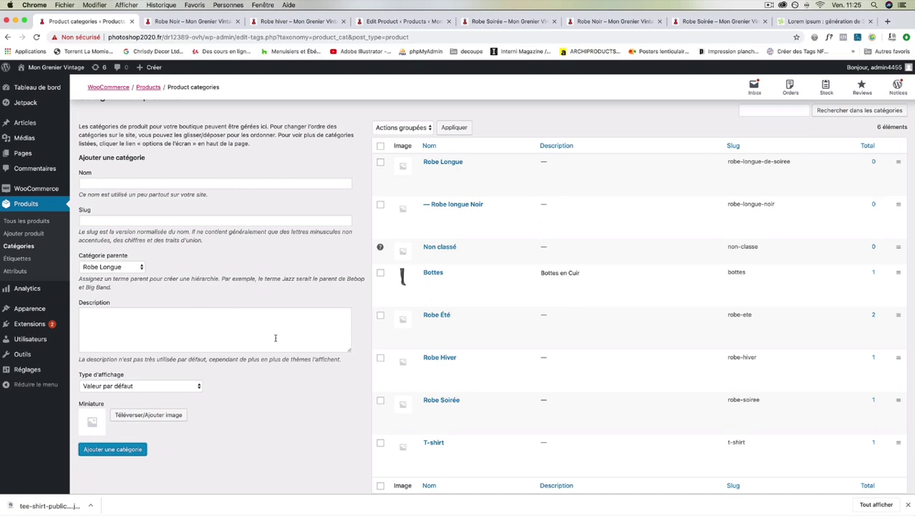
Reorder the category list so that Robe Longue and its subcategory sit directly below Robe Été.
{"action": "left_click", "coordinate": [6, 247]}
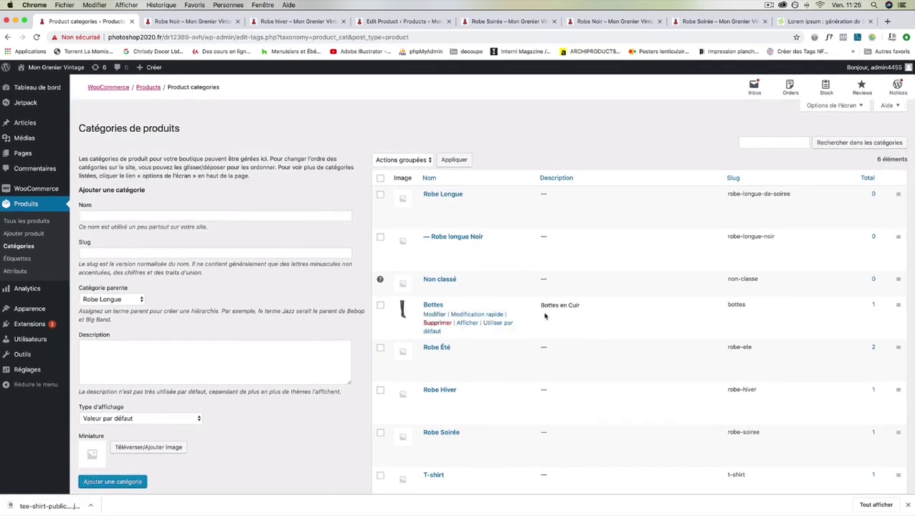
{"action": "mouse_move", "coordinate": [895, 193]}
{"action": "left_mouse_down"}
{"action": "mouse_move", "coordinate": [897, 359]}
{"action": "mouse_move", "coordinate": [892, 200]}
{"action": "left_mouse_up"}
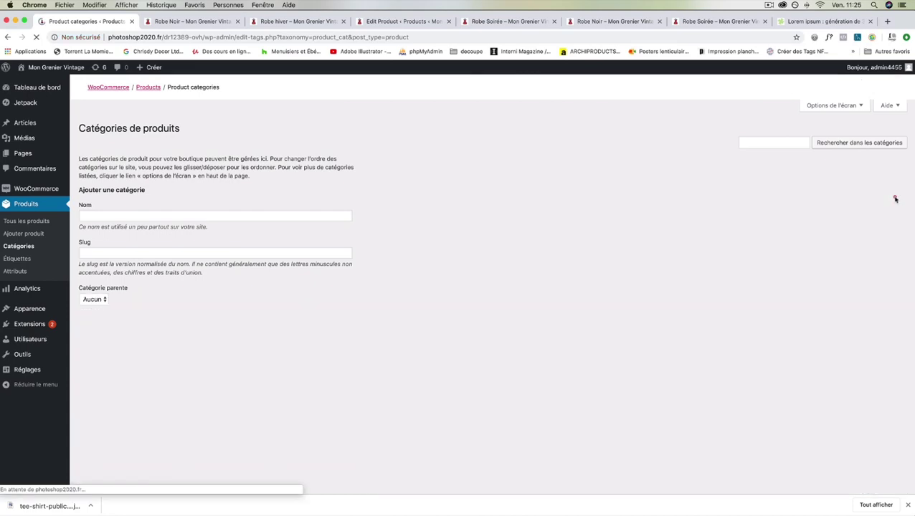
{"action": "scroll", "coordinate": [807, 236], "scroll_direction": "down", "scroll_amount": 3}
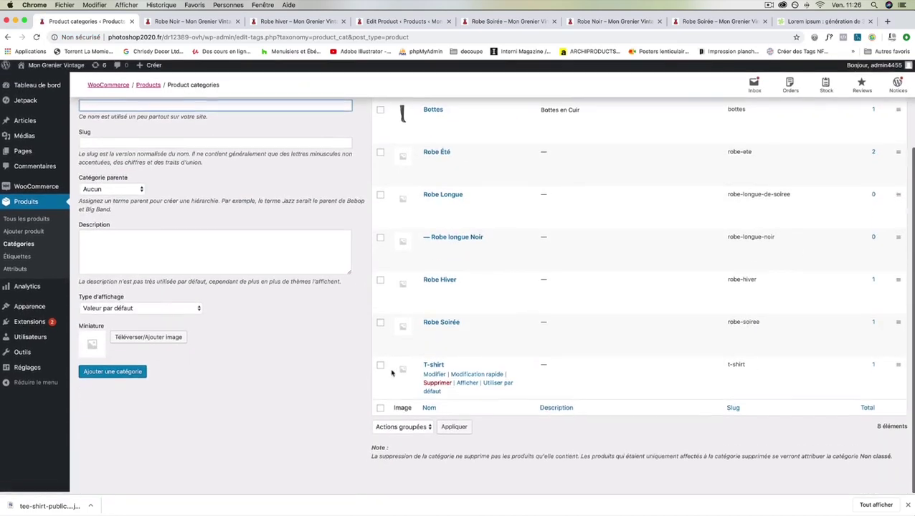
{"action": "scroll", "coordinate": [395, 373], "scroll_direction": "up", "scroll_amount": 2}
{"action": "scroll", "coordinate": [421, 357], "scroll_direction": "up", "scroll_amount": 1}
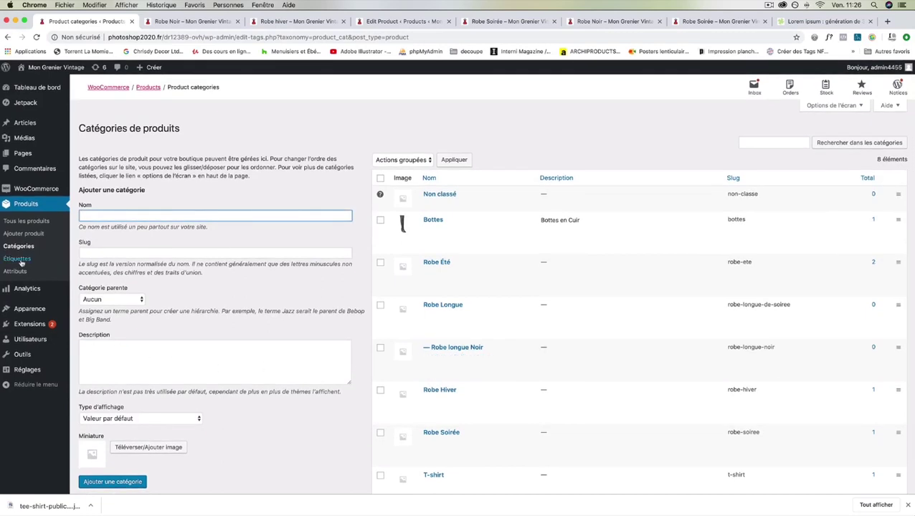
Open the form for a new product and look over its list of product categories.
{"action": "left_click", "coordinate": [20, 234]}
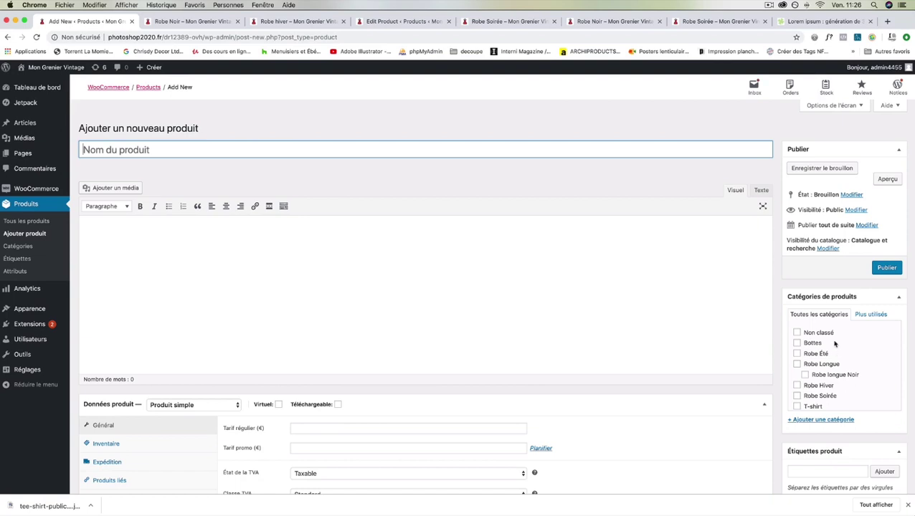
{"action": "scroll", "coordinate": [834, 349], "scroll_direction": "down", "scroll_amount": 2}
{"action": "scroll", "coordinate": [833, 344], "scroll_direction": "up", "scroll_amount": 2}
Try assigning the new product to several categories, including Bottes and Robe Été, and clear the selections again.
{"action": "left_click", "coordinate": [796, 343]}
{"action": "left_click", "coordinate": [796, 354]}
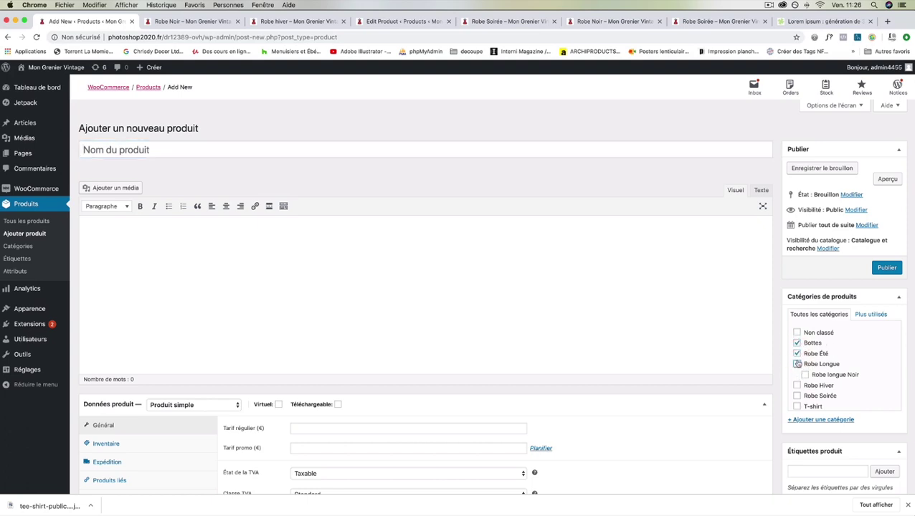
{"action": "left_click", "coordinate": [796, 364]}
{"action": "left_click", "coordinate": [797, 354]}
{"action": "left_click", "coordinate": [798, 343]}
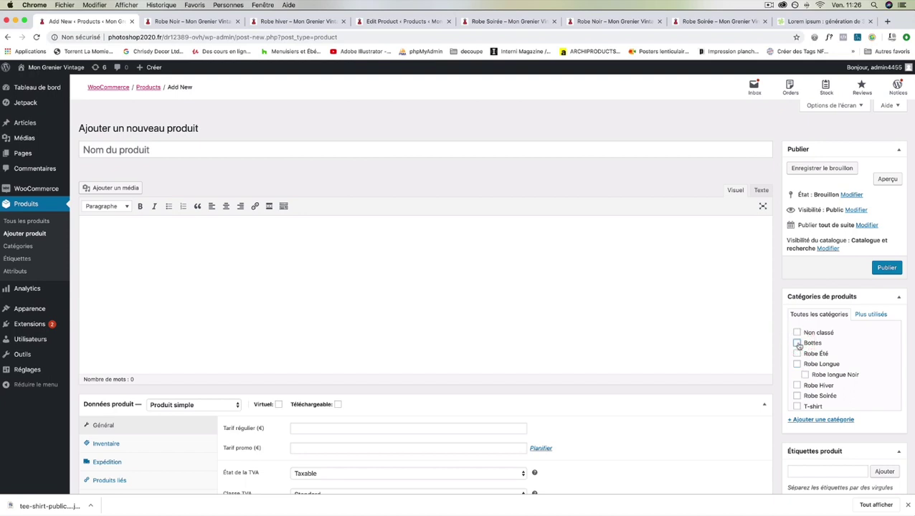